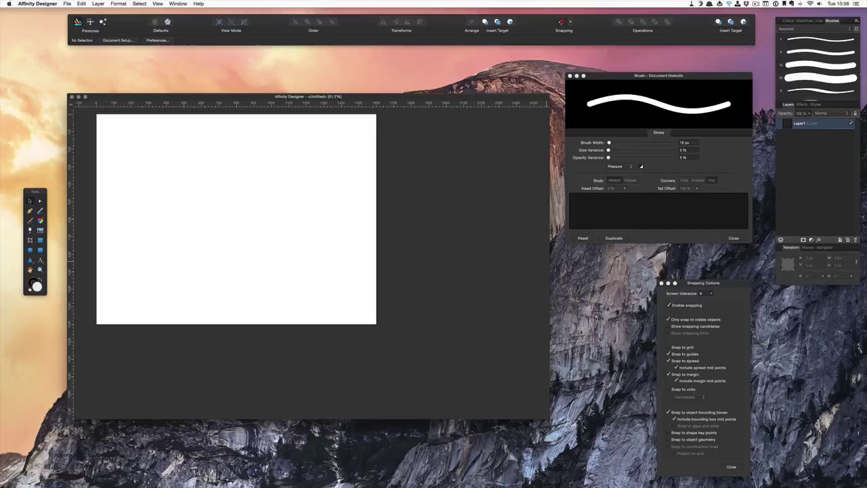
Step: Right-click an empty spot on the desktop to reach the Change Desktop Background option
right_click(576, 326)
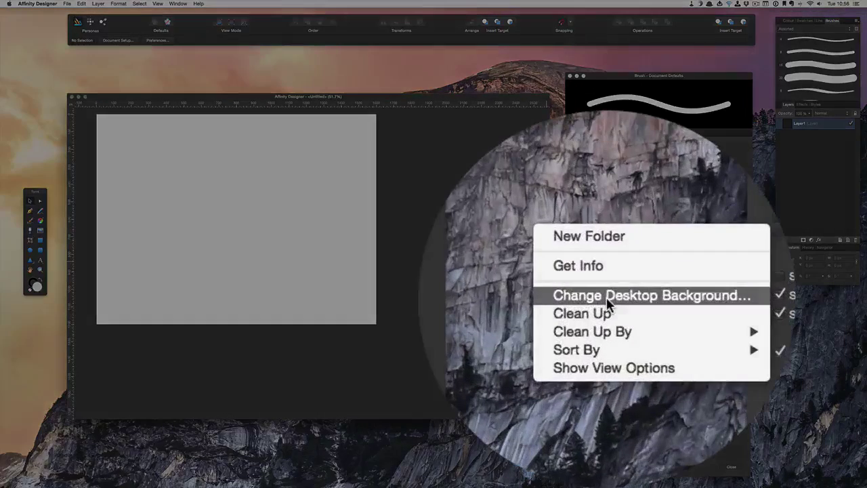
Step: Switch the desktop background to the Solid Gray Pro Dark solid colour
left_click(607, 296)
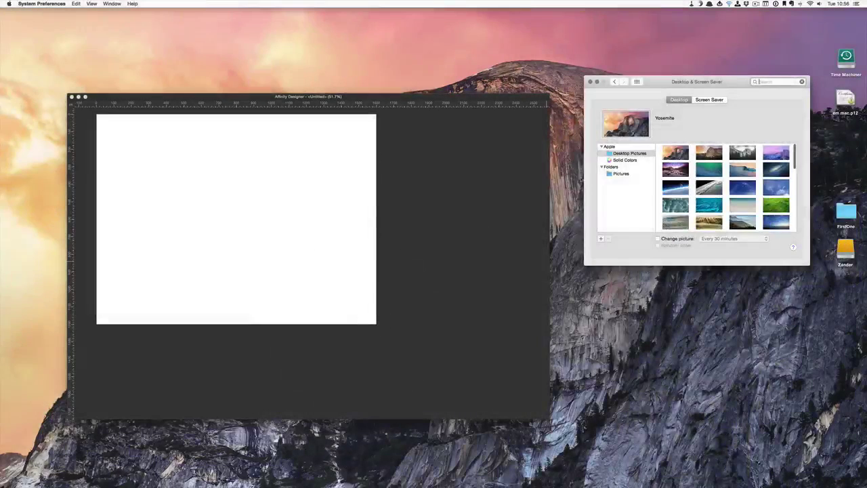
left_click(631, 160)
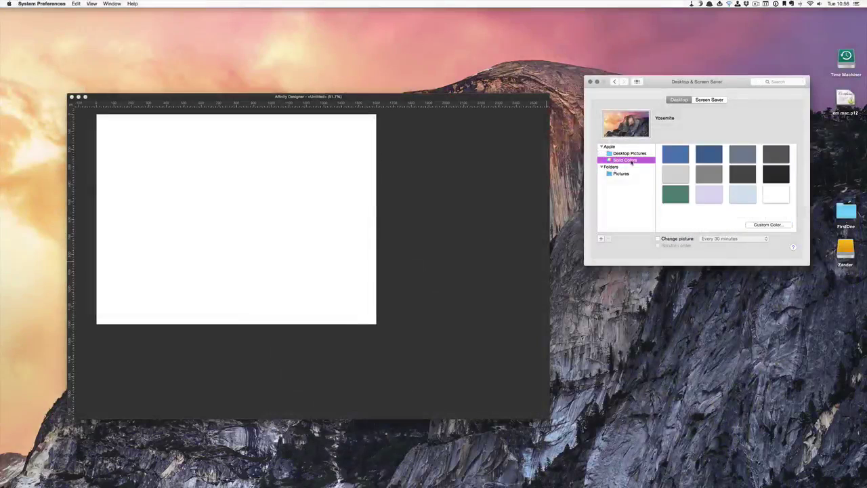
left_click(742, 175)
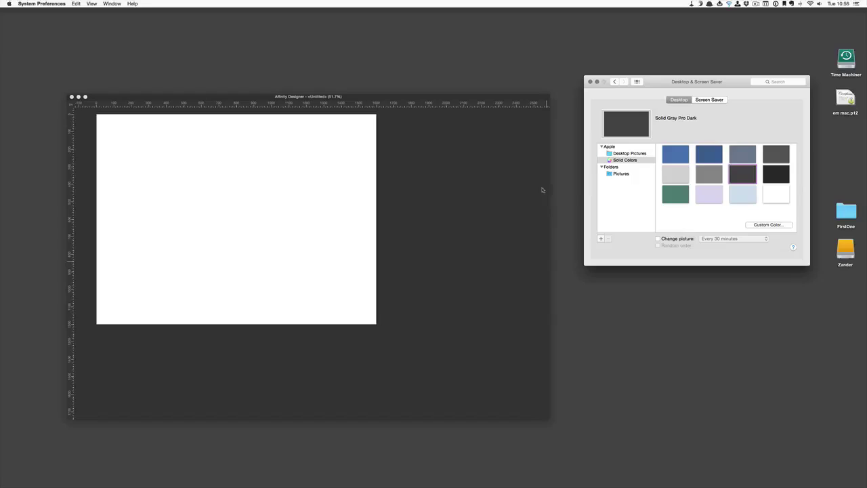
Step: Quit System Preferences, enlarge the document window and fit the blank page to it at 79.7%
key("super+q")
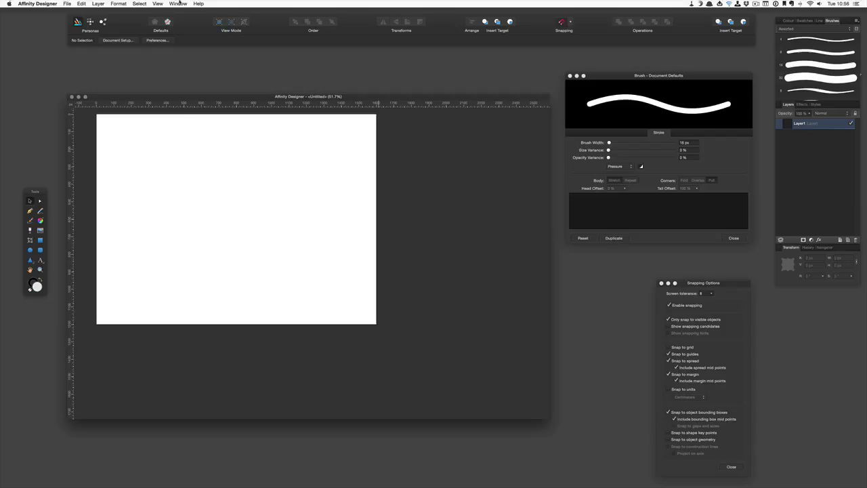
left_click(158, 4)
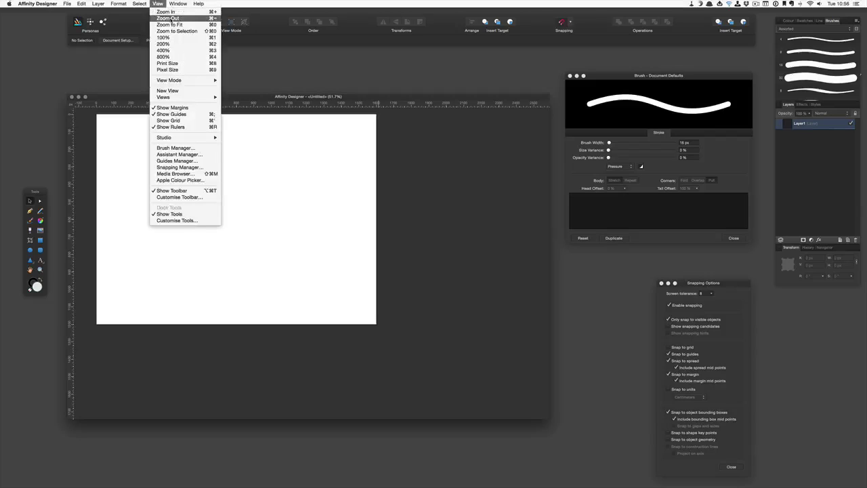
left_click(169, 24)
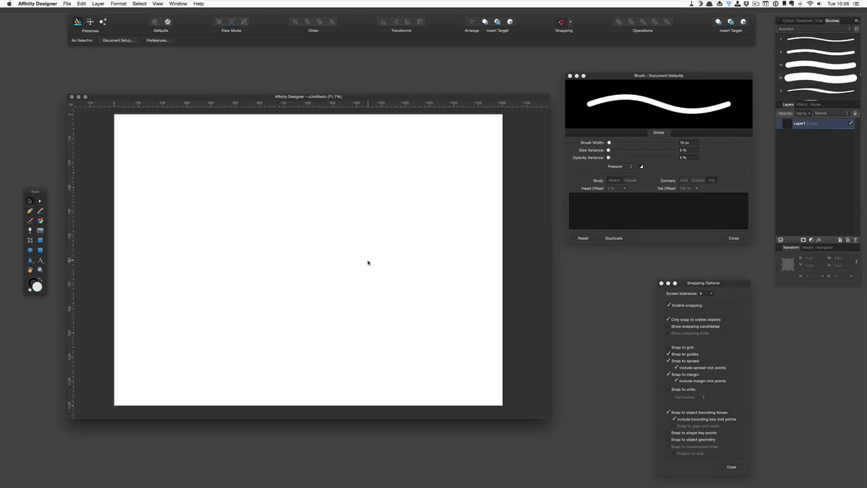
left_click_drag(549, 419, 628, 451)
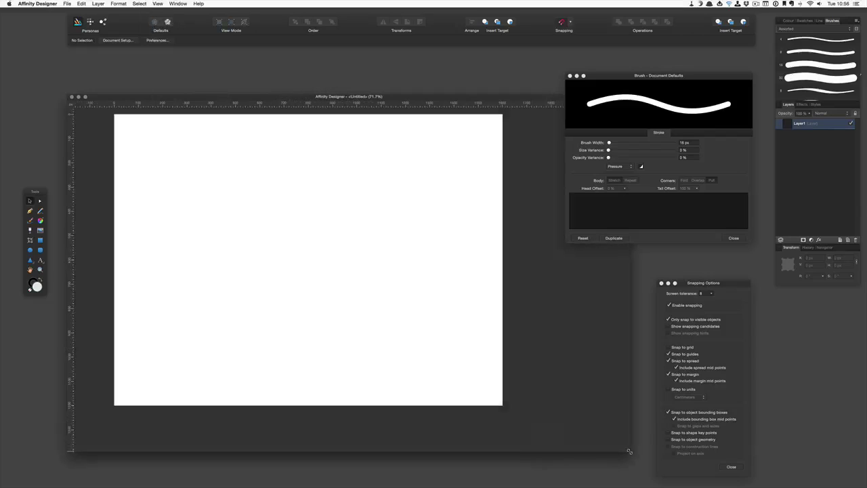
left_click(156, 4)
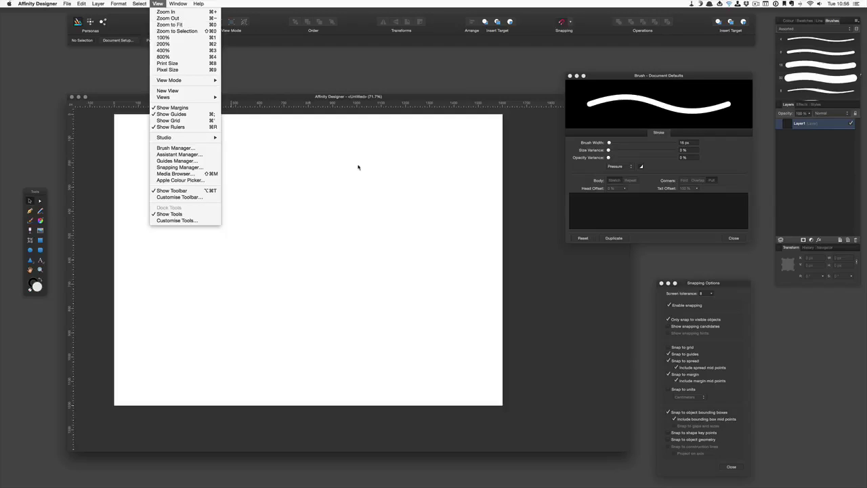
left_click(368, 145)
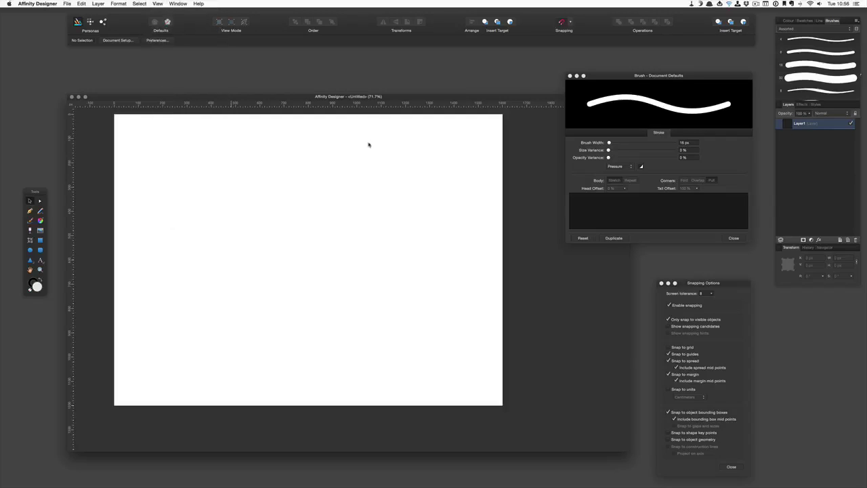
key("super+0")
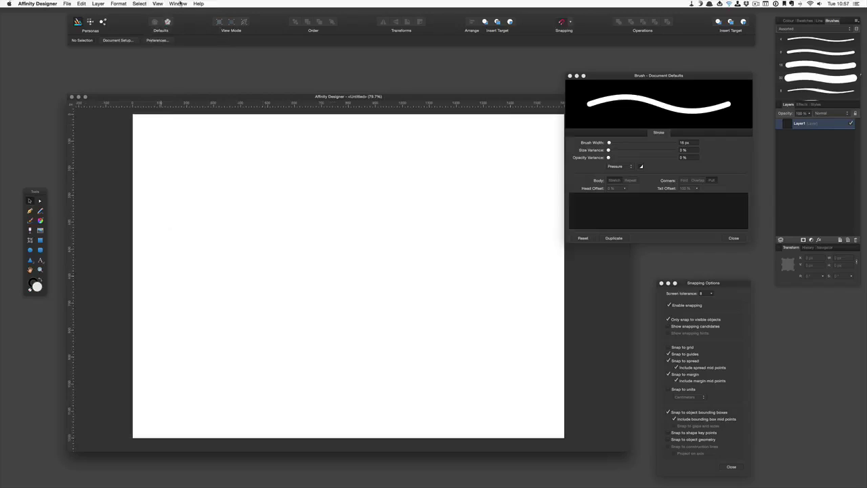
left_click(178, 4)
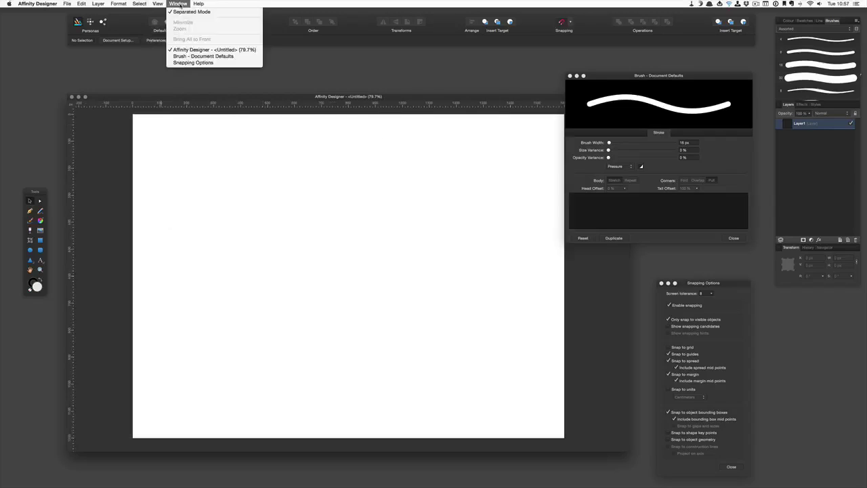
Step: Uncheck Separated Mode so the untitled document docks into a single main window
left_click(184, 13)
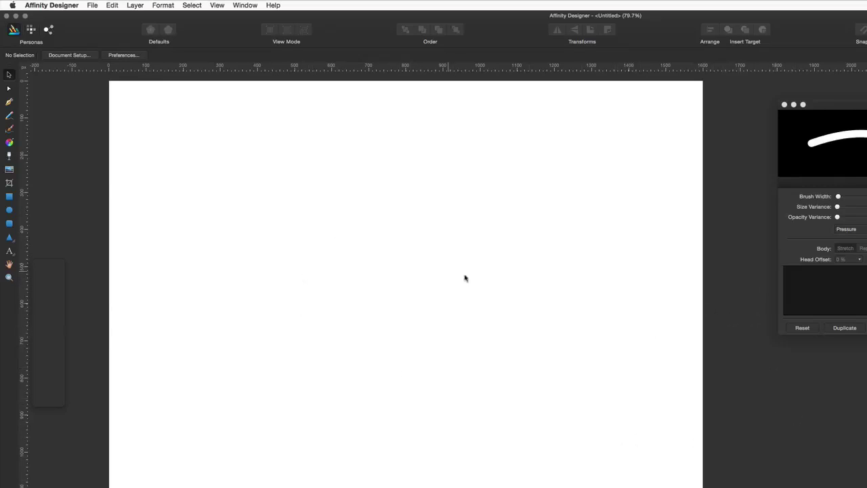
Step: Draw an upper-left rectangle, a circle to its right, and a roughly 373.5 px square below
left_click(8, 197)
left_click_drag(217, 157, 366, 241)
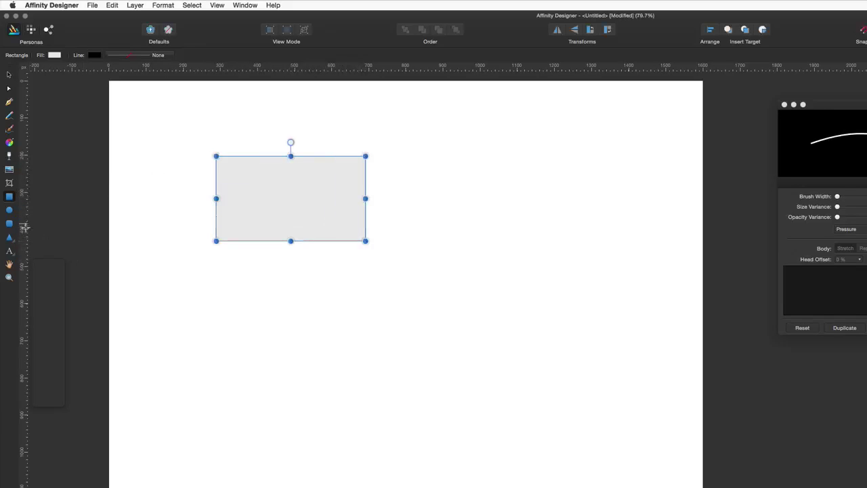
left_click(9, 212)
left_click_drag(480, 198, 618, 336)
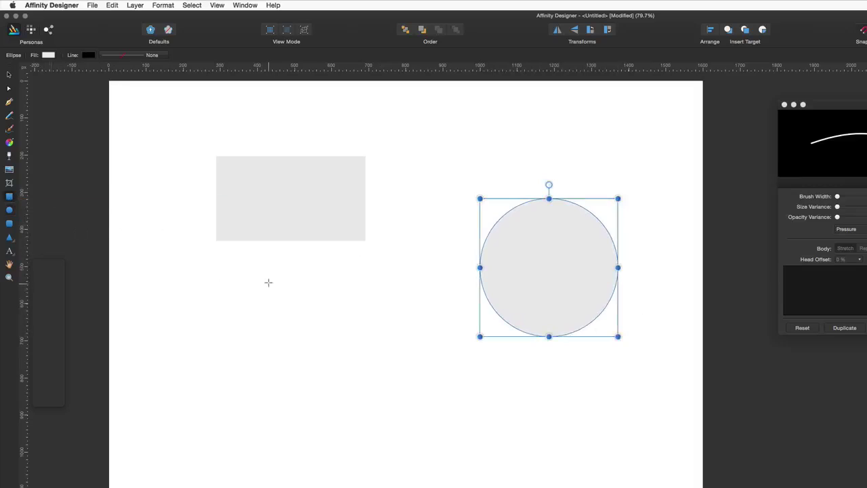
key("m")
left_click_drag(268, 281, 459, 420)
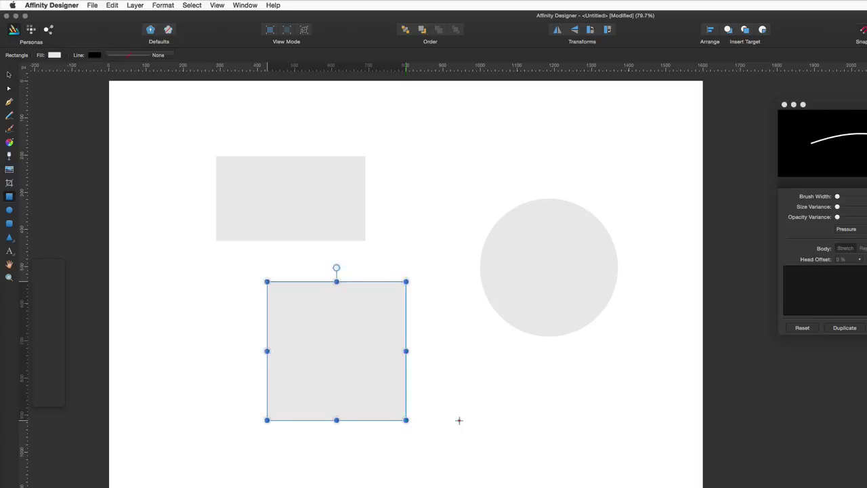
Step: Choose the Star preset shape and drag out a five-pointed star on the page
left_click(10, 239)
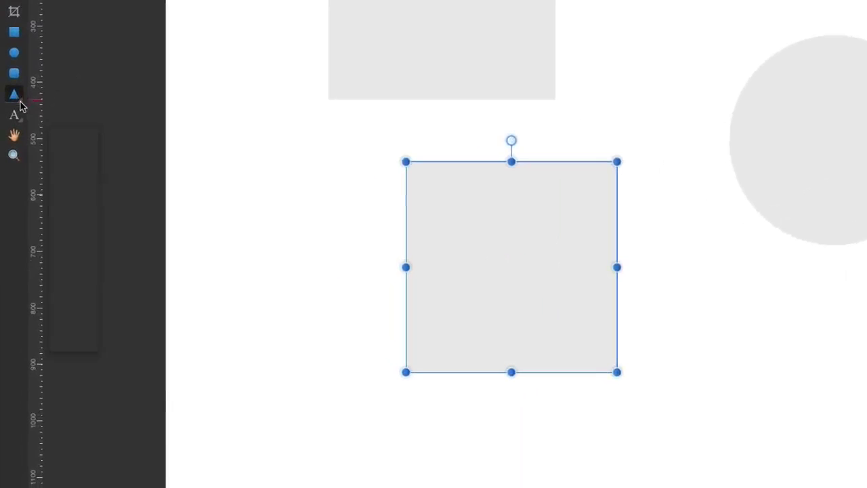
left_click(20, 100)
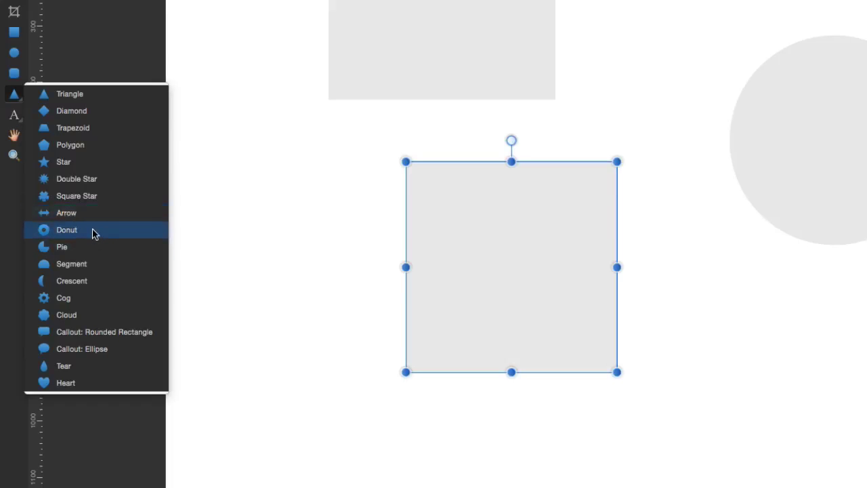
left_click(92, 165)
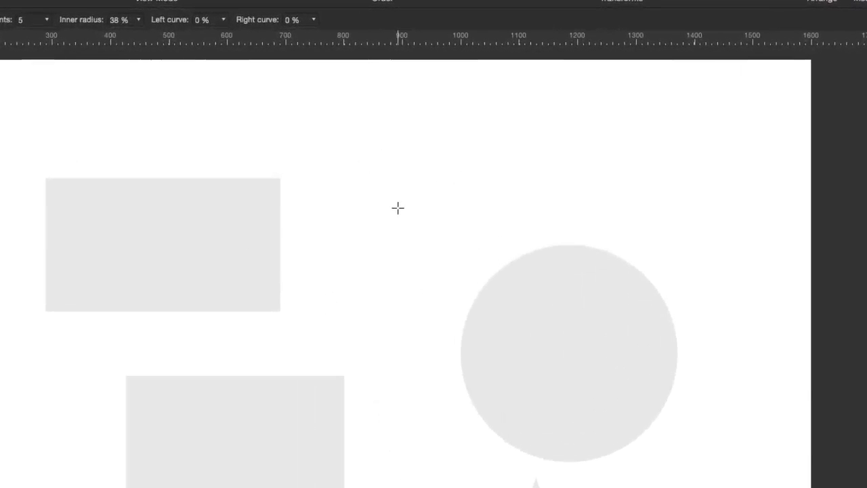
left_click_drag(398, 208, 517, 324)
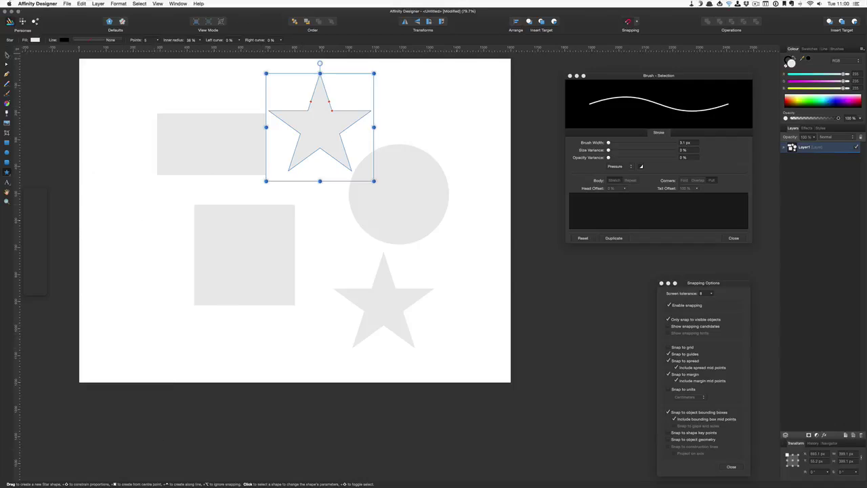
Step: Move the star onto the upper-left rectangle, resize it from a corner and stretch it wider
key("v")
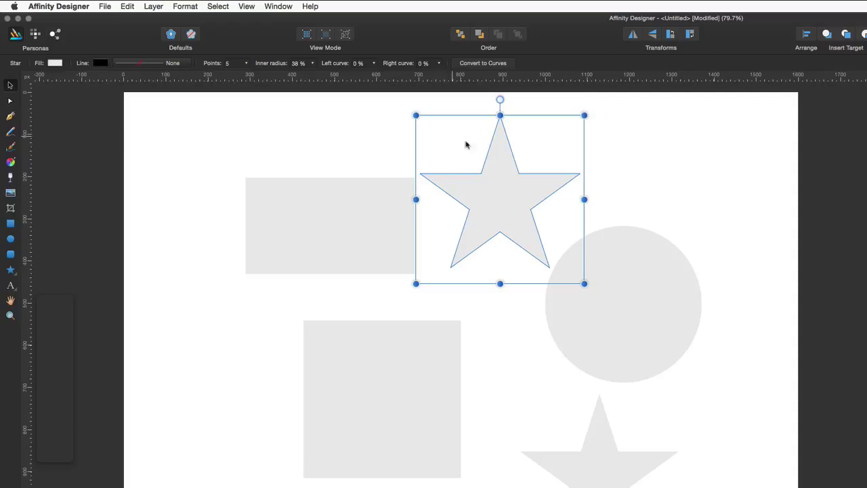
left_click_drag(320, 113, 298, 176)
left_click_drag(466, 276, 399, 254)
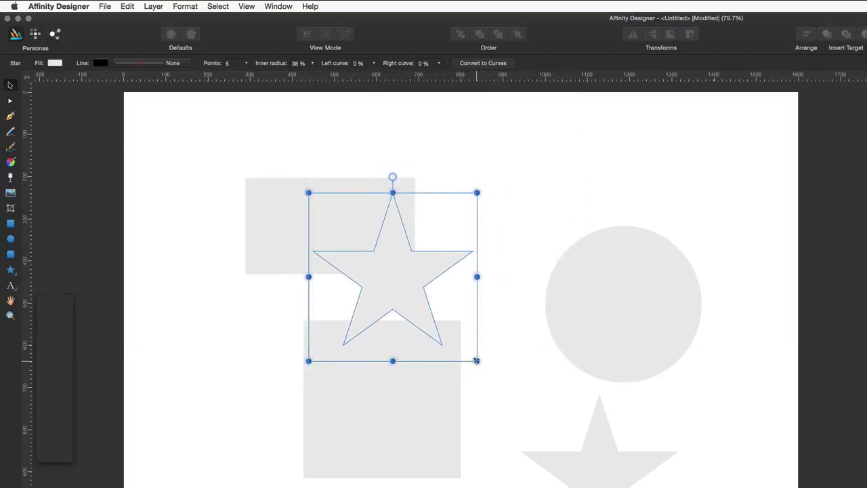
left_click_drag(476, 360, 447, 332)
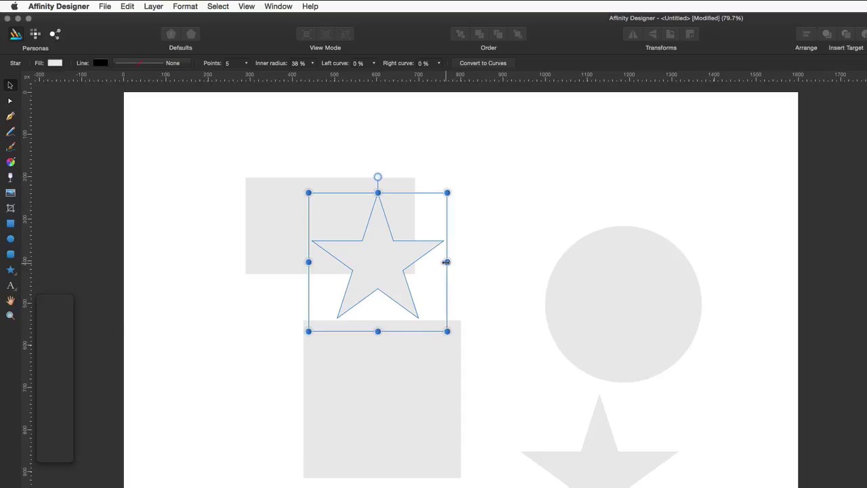
left_click_drag(455, 262, 527, 279)
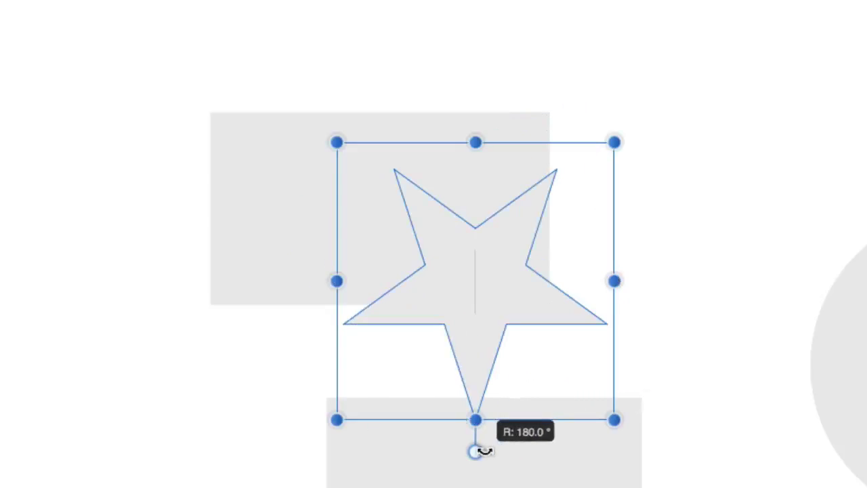
Step: Rotate the wide star to R: 180.0° so it points downward
left_click_drag(476, 450, 477, 450)
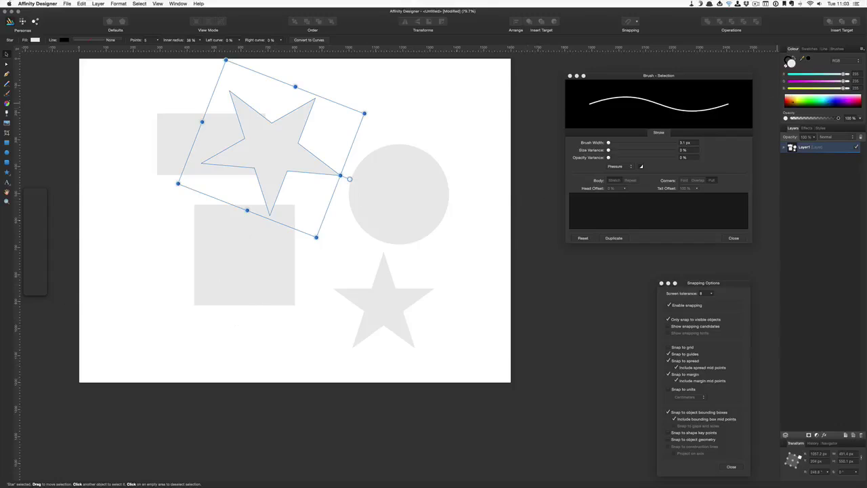
Step: Give the star a bright green fill and a purple stroke from the Colour panel
left_click(810, 101)
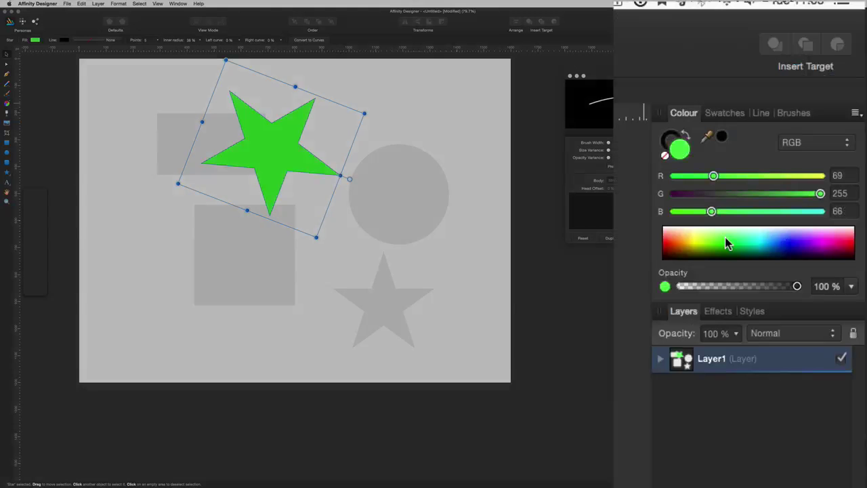
left_click(670, 140)
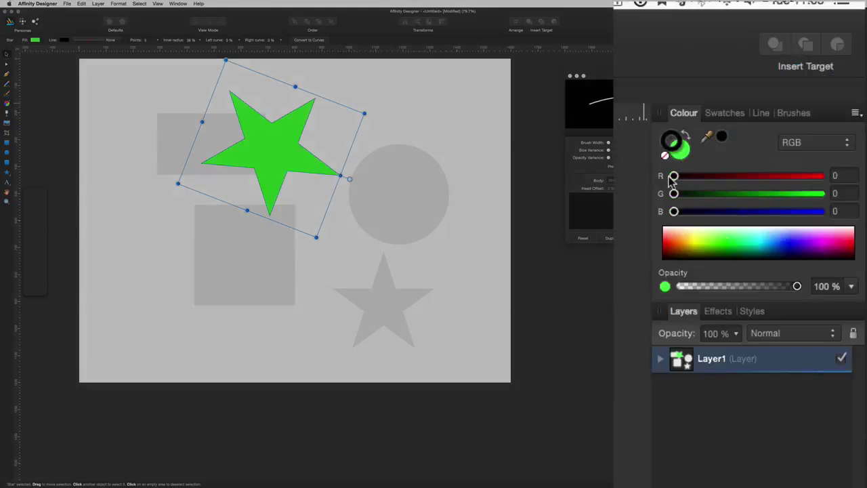
left_click(784, 176)
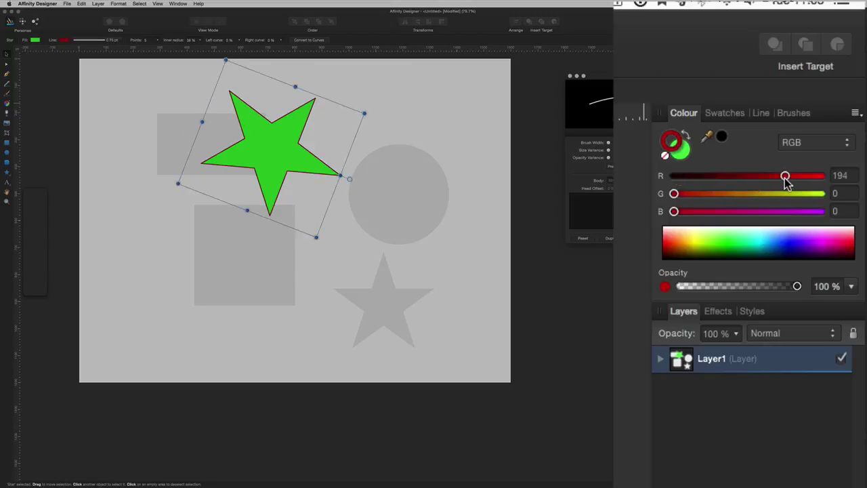
left_click(794, 238)
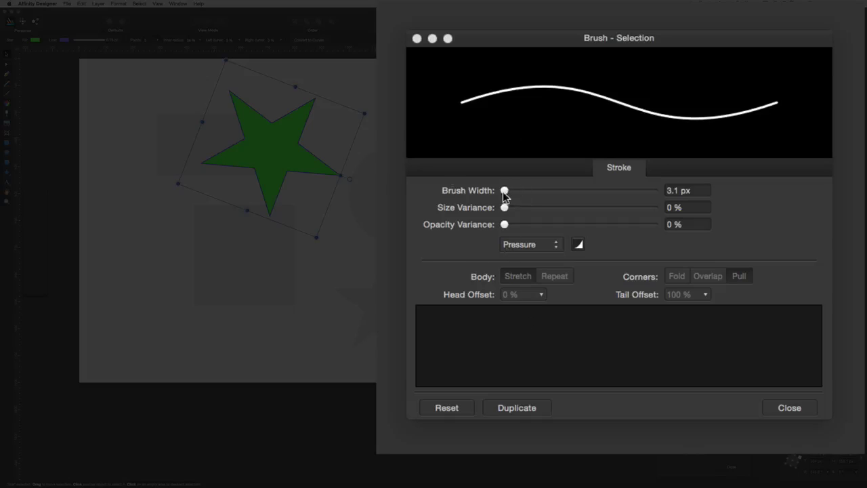
Step: Adjust the outline's Brush Width in the Brush – Selection dialog, settling on a thin 1 px stroke
mouse_move(504, 190)
left_mouse_down()
mouse_move(536, 192)
mouse_move(515, 191)
left_mouse_up()
mouse_move(613, 143)
left_mouse_down()
mouse_move(599, 143)
mouse_move(608, 143)
left_mouse_up()
type("5")
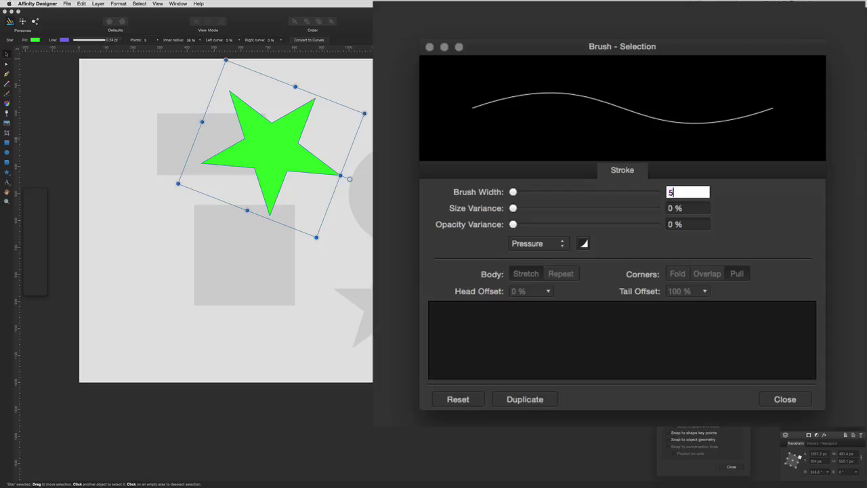
key("Tab")
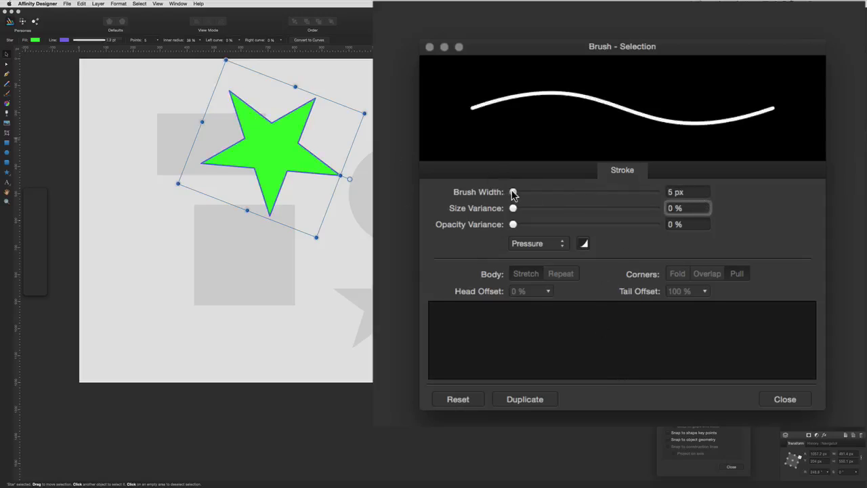
left_click_drag(512, 193, 512, 198)
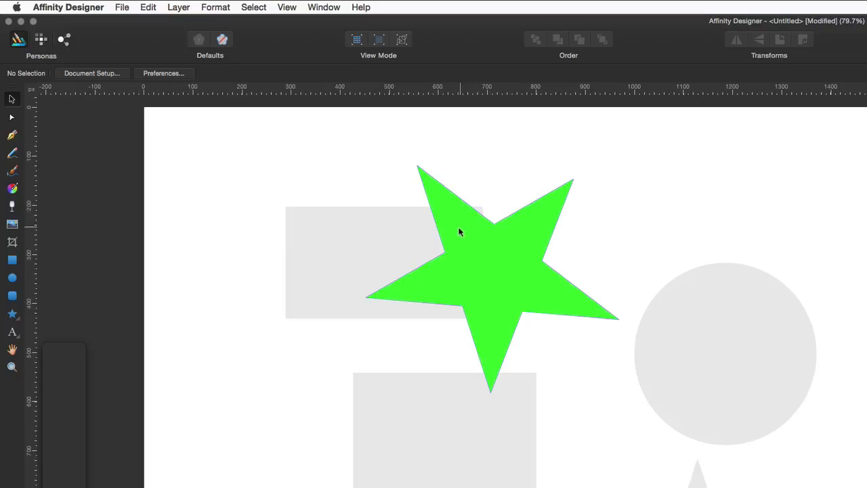
left_click(255, 136)
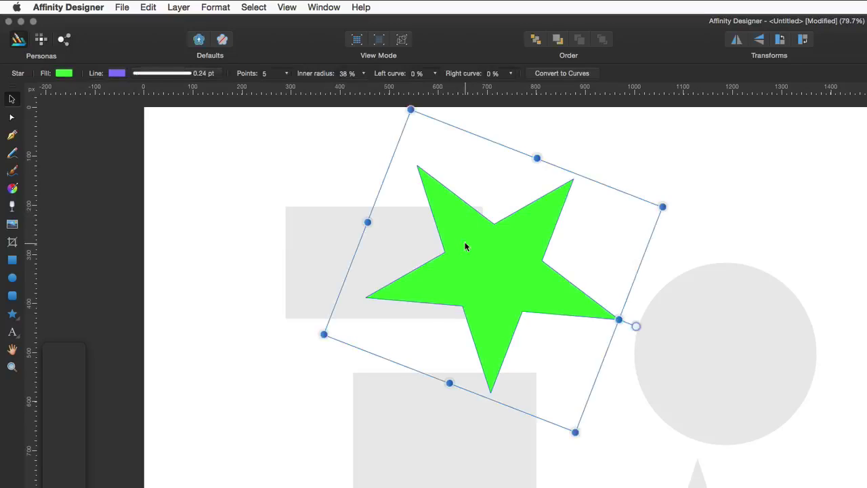
Step: Send the green star to the back, behind the grey rectangles, and nudge it down-right
left_click(558, 40)
left_click(558, 41)
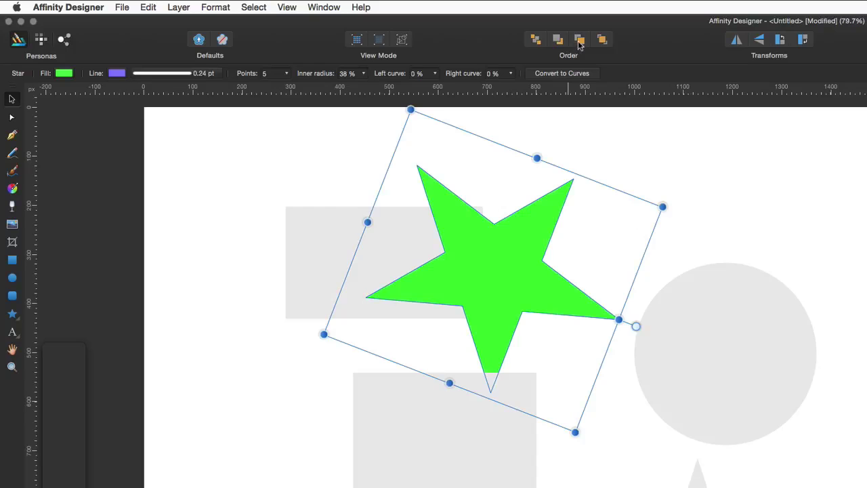
left_click(579, 42)
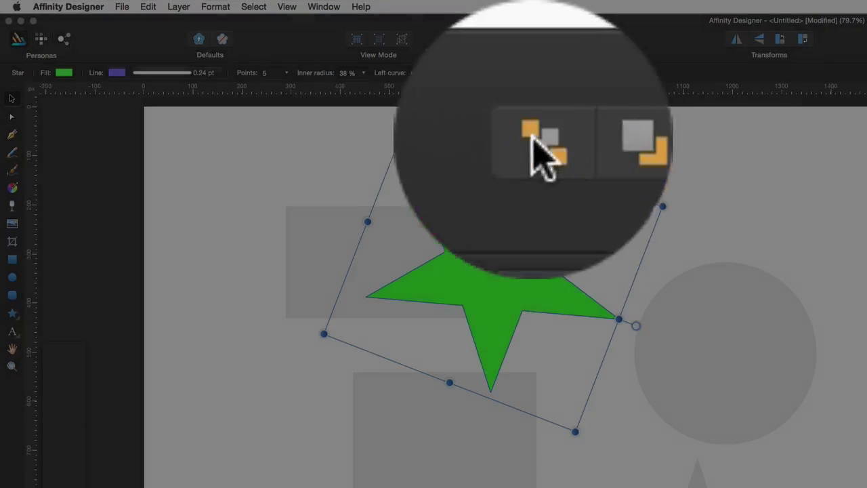
left_click(535, 41)
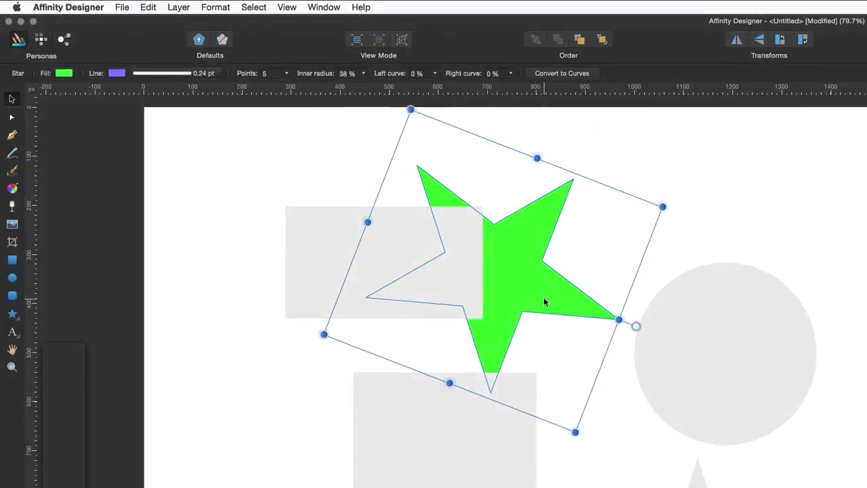
mouse_move(545, 298)
left_mouse_down()
mouse_move(645, 336)
mouse_move(562, 426)
mouse_move(573, 478)
mouse_move(650, 487)
mouse_move(590, 348)
mouse_move(561, 312)
left_mouse_up()
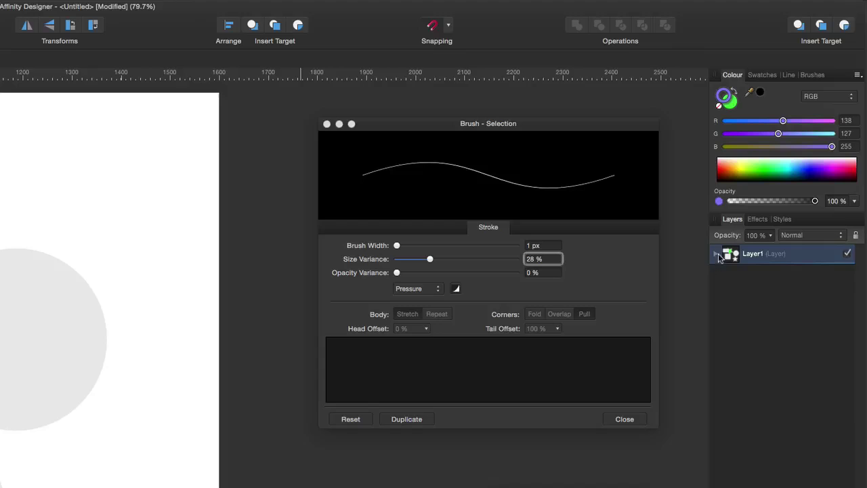
Step: Expand Layer1 to show its five shapes, with the green star at the bottom
left_click(717, 254)
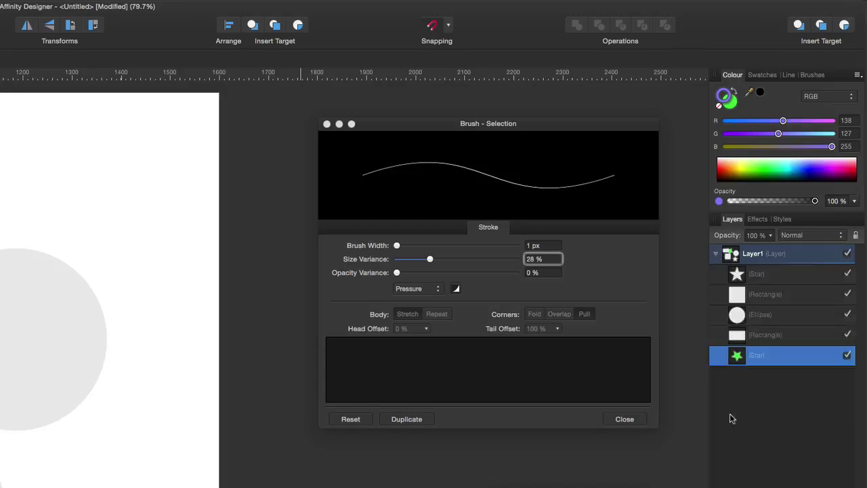